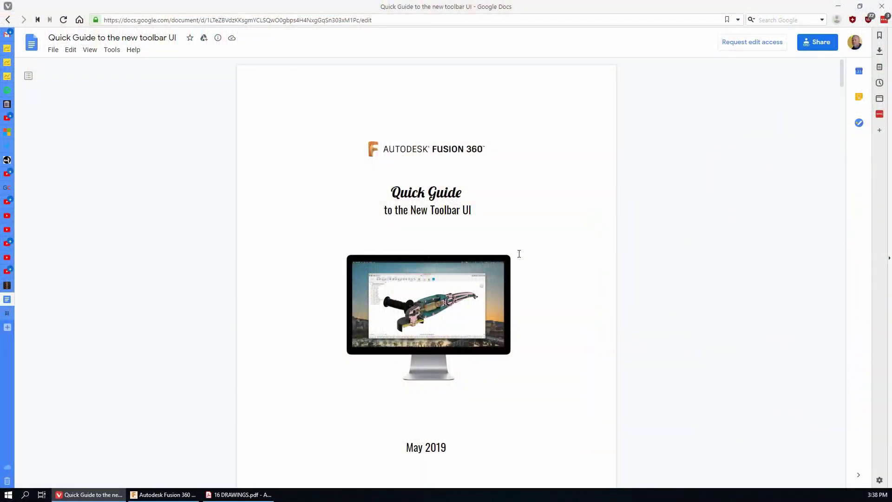
scroll(518, 253, down, 15)
scroll(521, 259, up, 4)
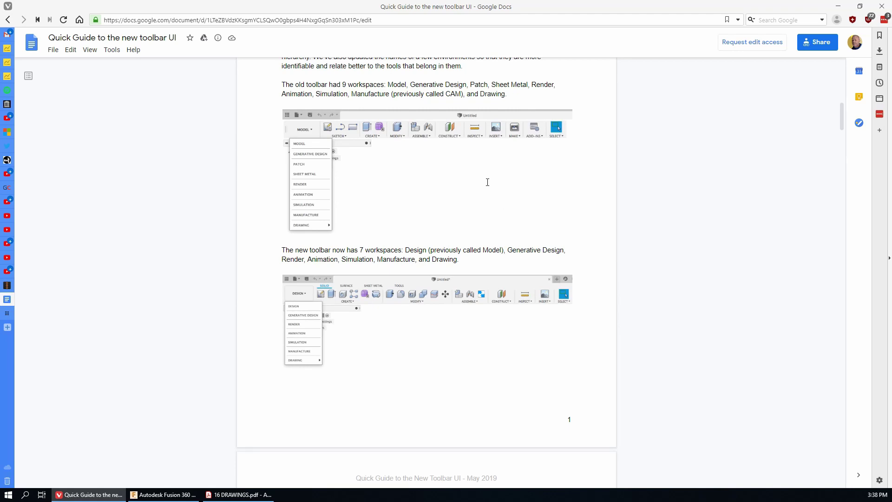
scroll(446, 152, up, 3)
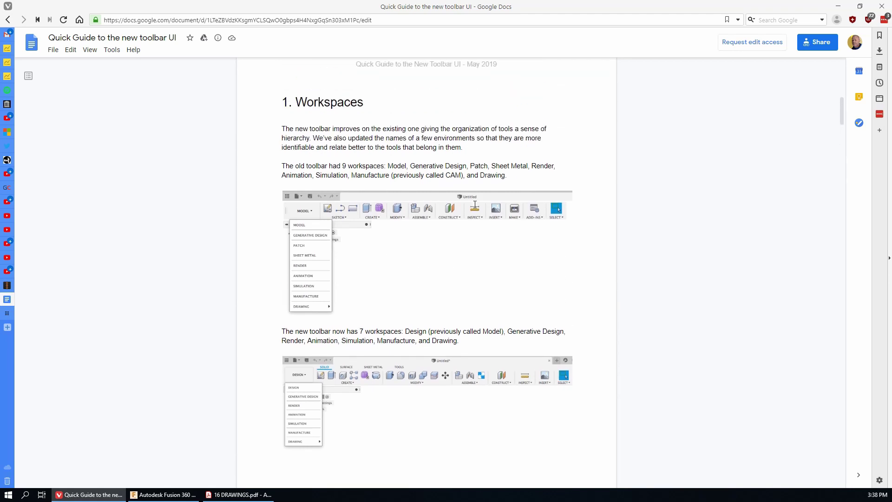
scroll(462, 227, down, 3)
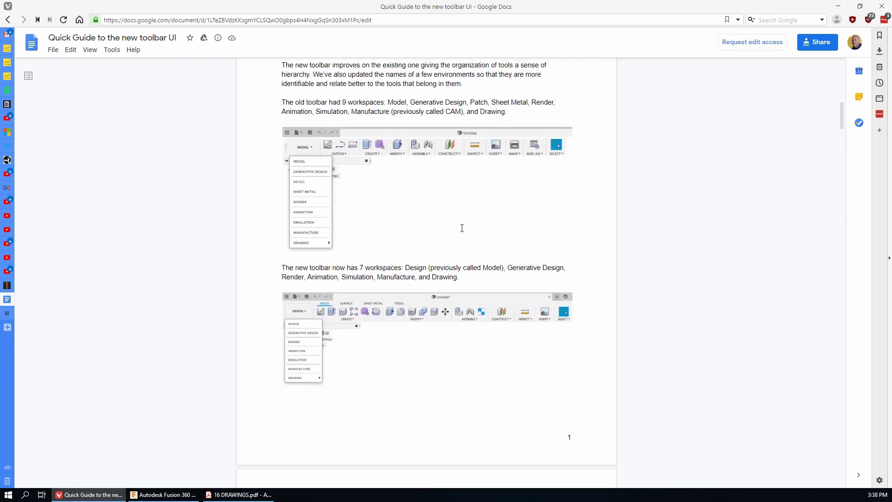
scroll(348, 250, up, 1)
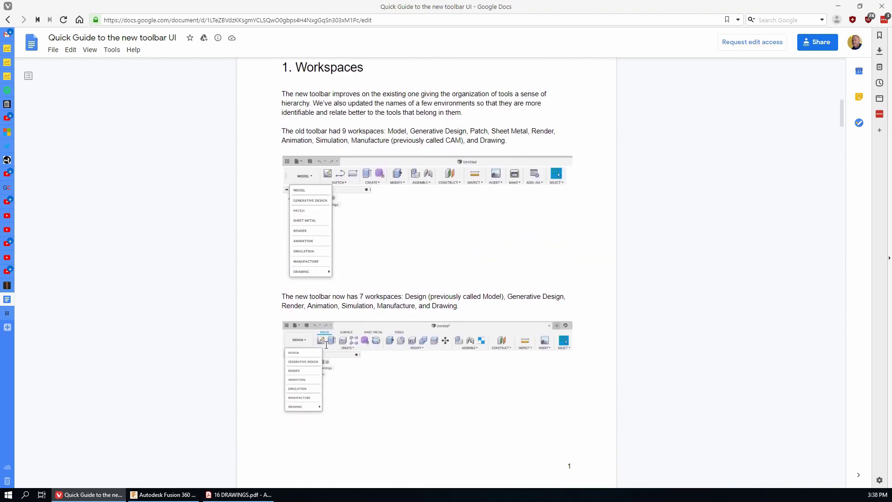
scroll(393, 358, down, 10)
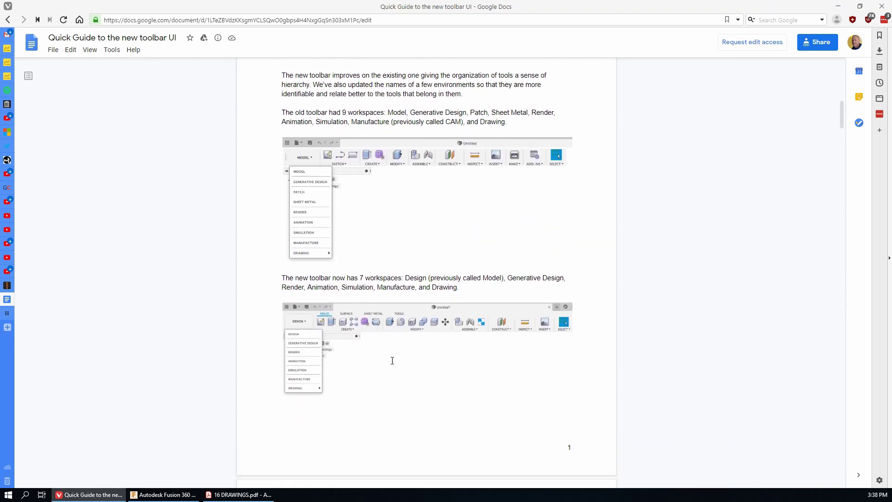
scroll(398, 356, down, 10)
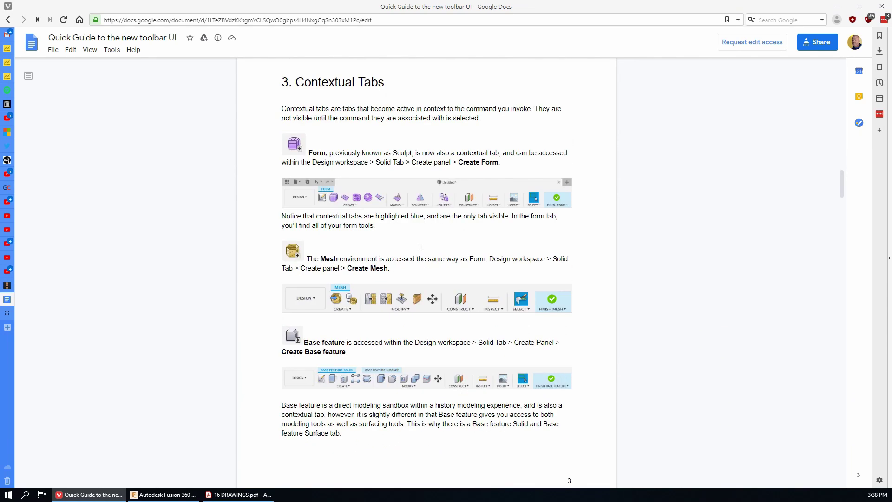
scroll(421, 247, down, 1)
scroll(434, 228, up, 2)
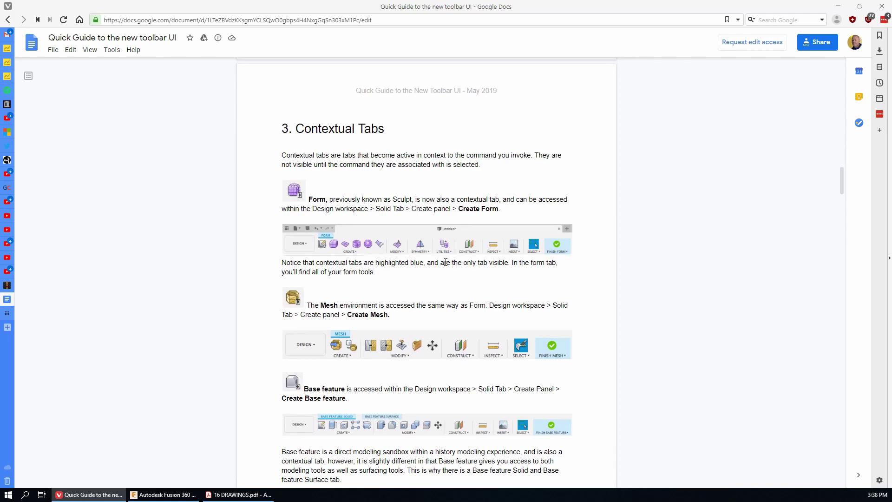
scroll(444, 258, down, 4)
scroll(445, 263, down, 7)
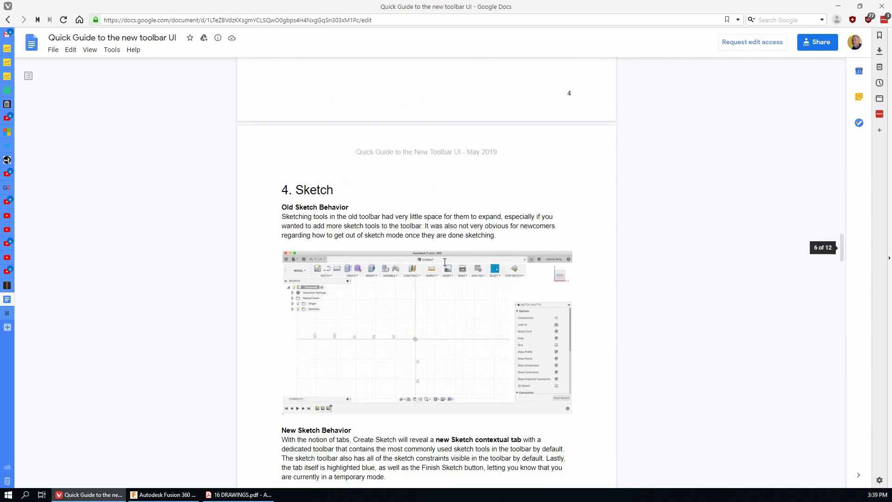
scroll(445, 262, down, 3)
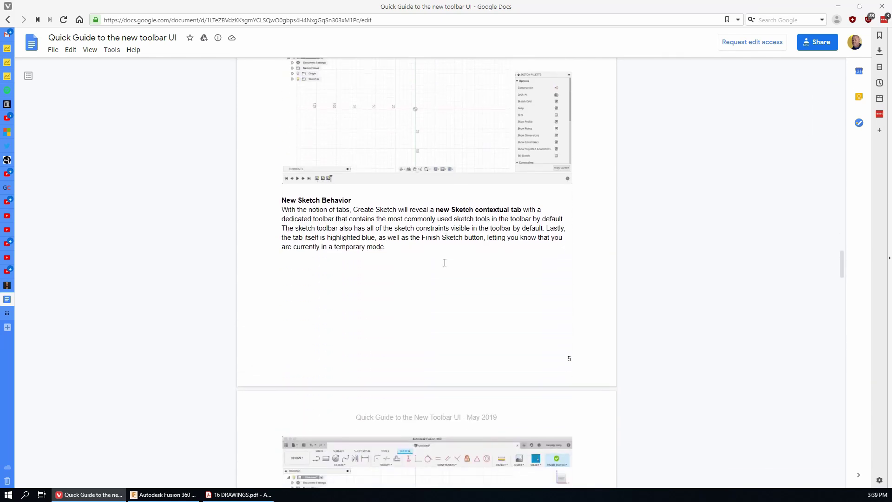
scroll(444, 262, up, 4)
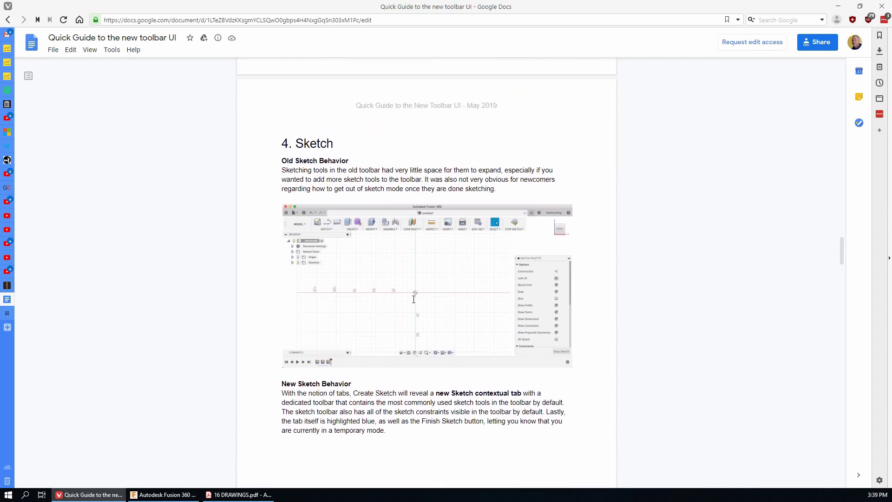
scroll(413, 299, down, 9)
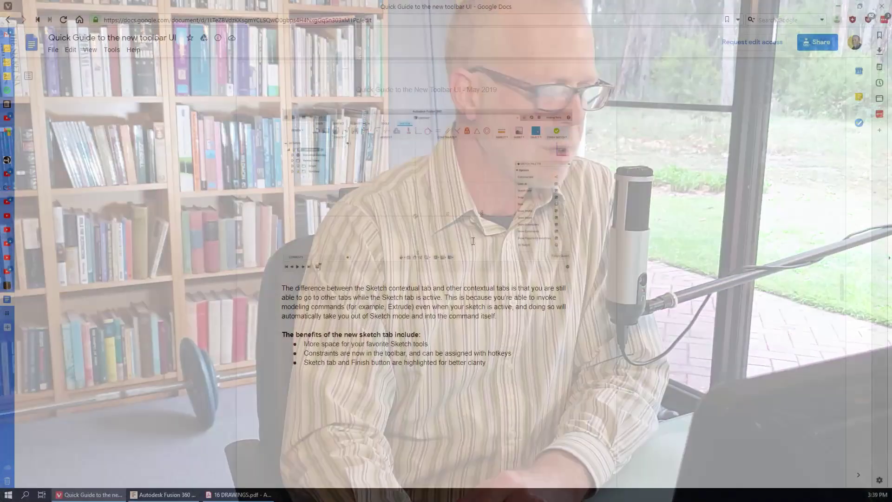
Step: Minimize the guide document to reveal the YouTube results for '360 live old vs new ui'
scroll(455, 252, up, 4)
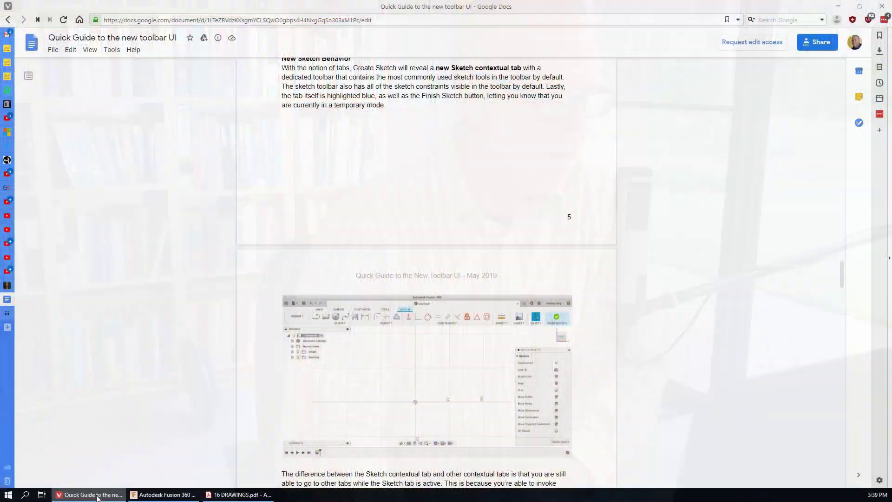
click(93, 495)
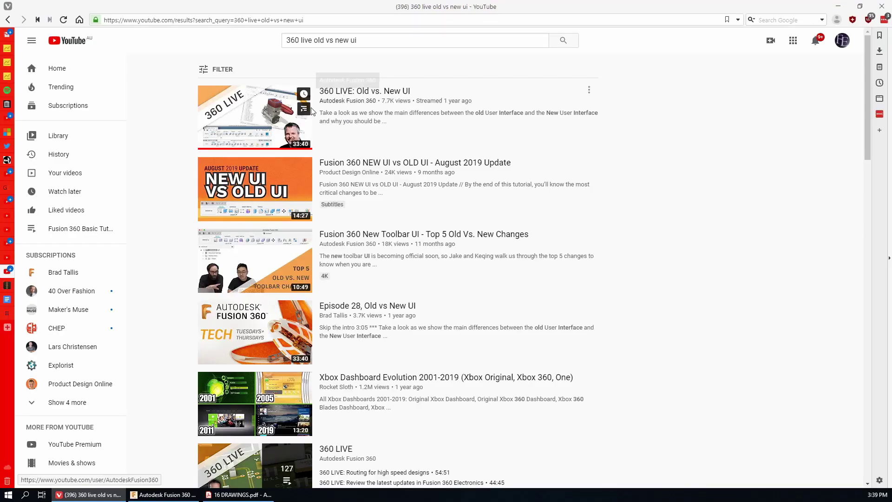
Step: Play the '360 LIVE: Old vs. New UI' video from the results, then pause it
click(382, 95)
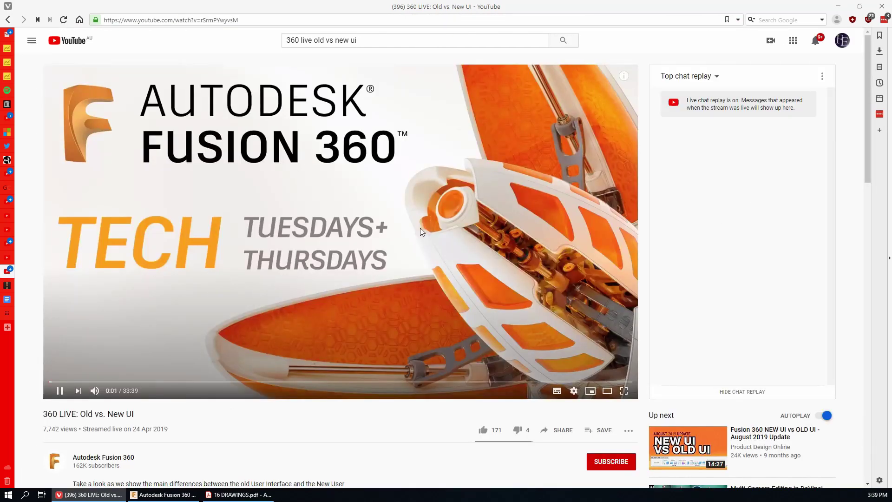
scroll(330, 279, down, 3)
scroll(330, 278, up, 3)
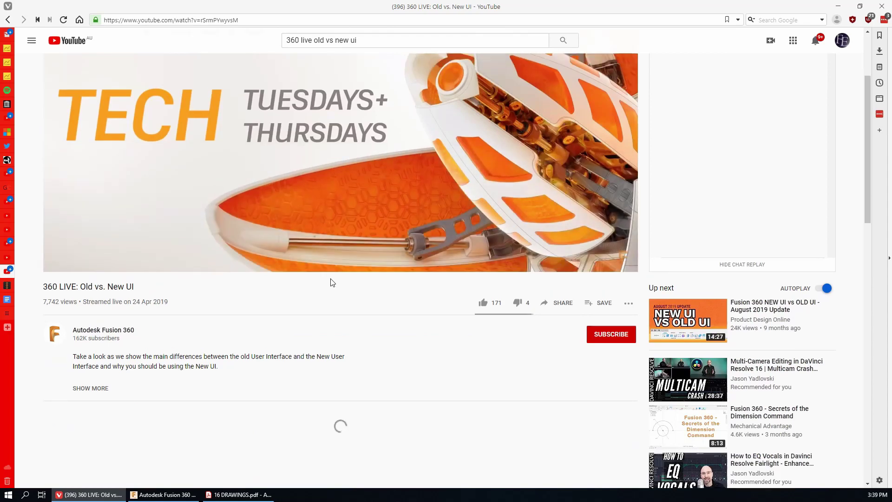
click(342, 266)
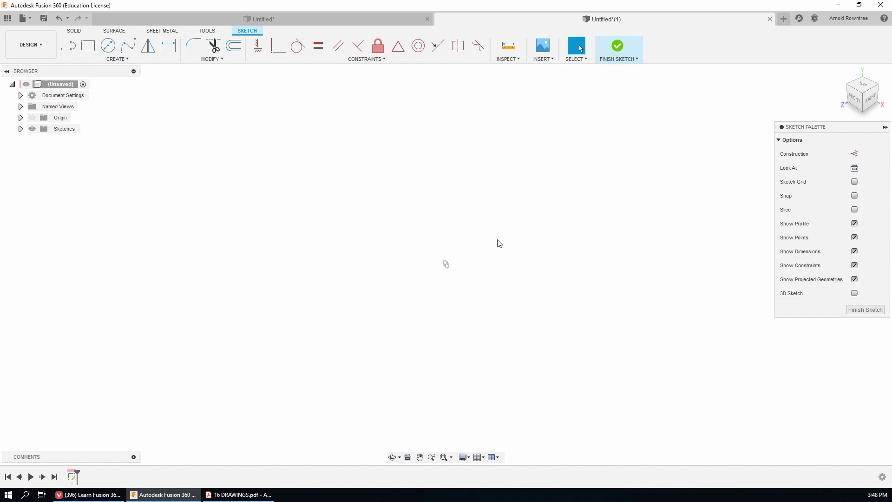
Step: Enable 'Auto look at sketch' in the General > Design preferences and confirm
click(848, 21)
click(832, 56)
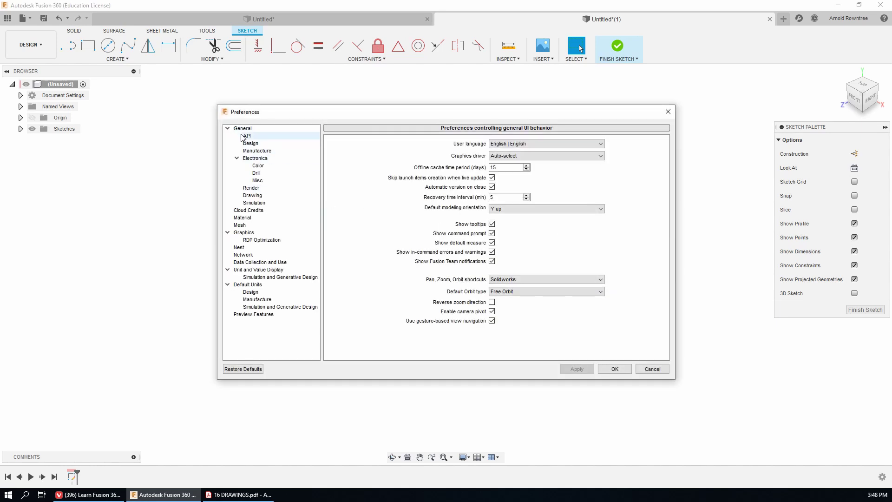
click(251, 145)
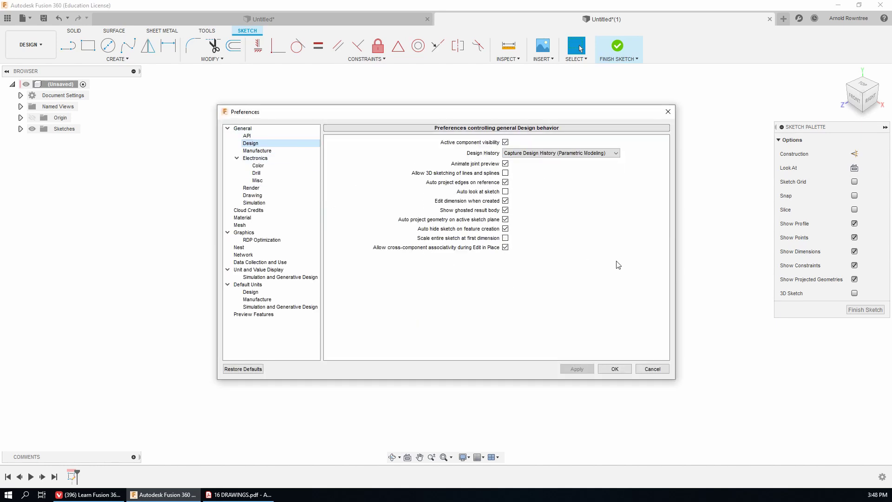
click(505, 191)
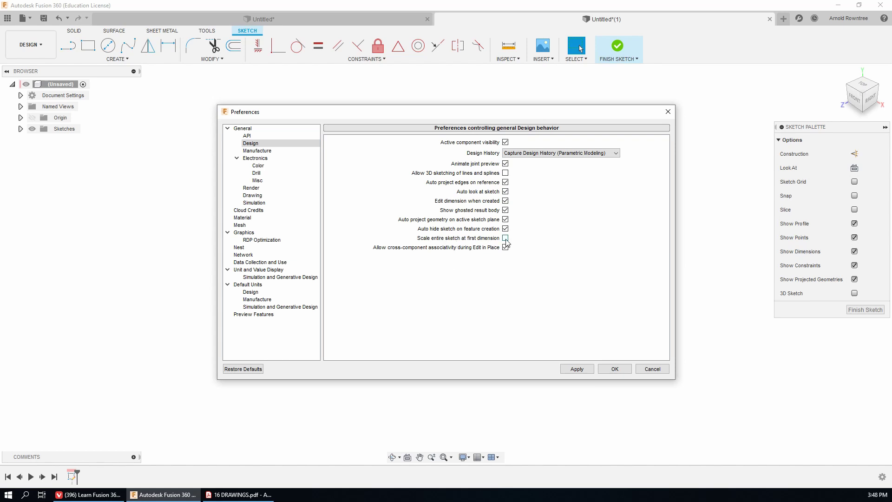
click(577, 369)
click(614, 368)
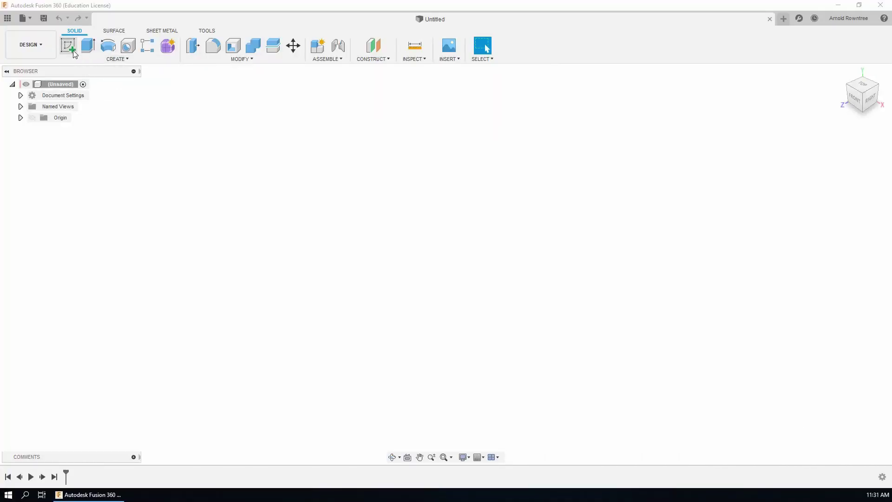
Step: Draw a two-point rectangle from the origin on the front plane, then start an extrude
click(69, 47)
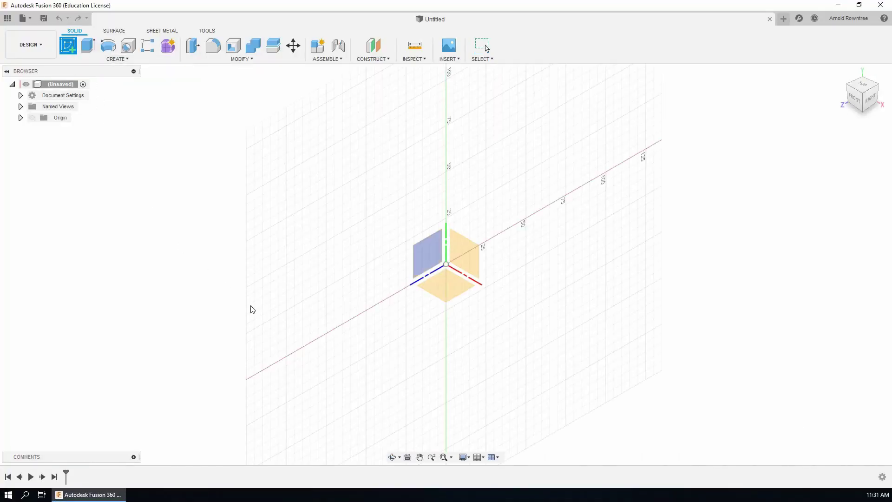
click(466, 259)
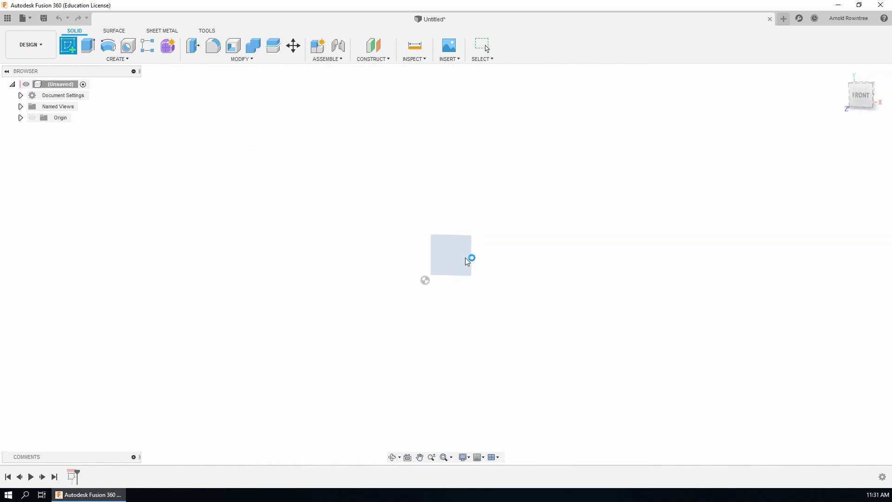
key(r)
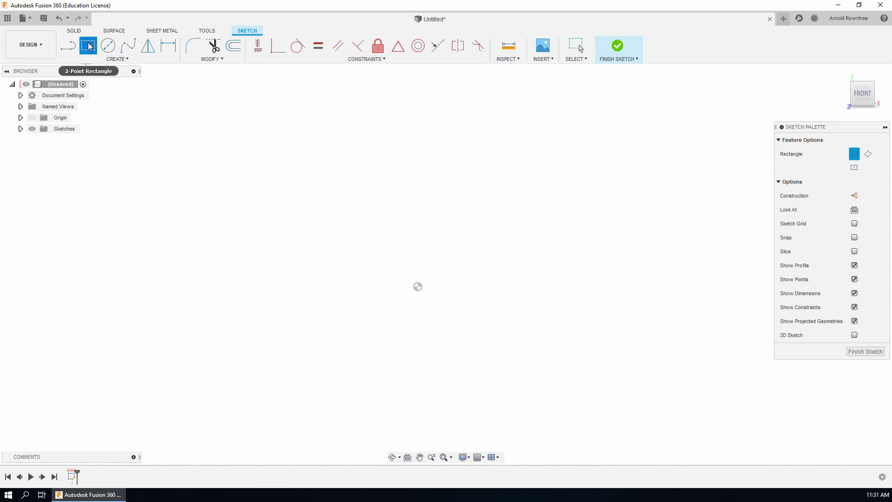
click(417, 287)
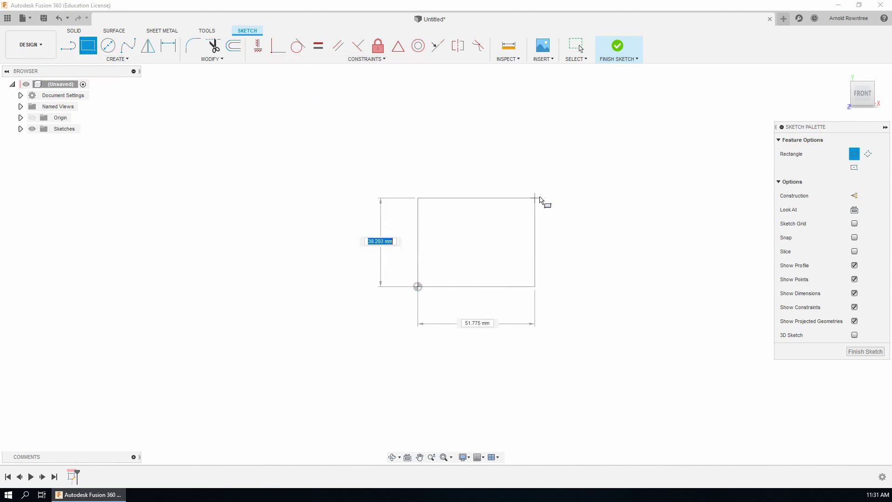
click(595, 186)
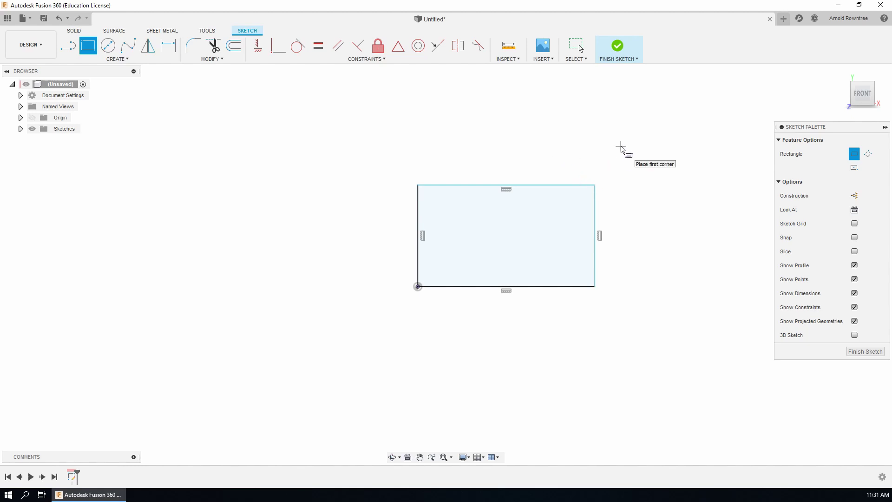
key(e)
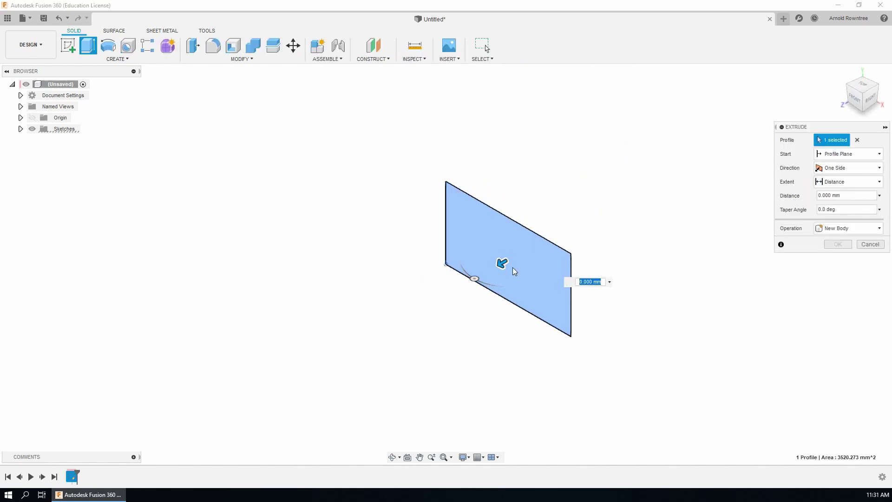
Step: Extrude the rectangle profile 35 mm as a new solid body
drag(506, 260, 445, 291)
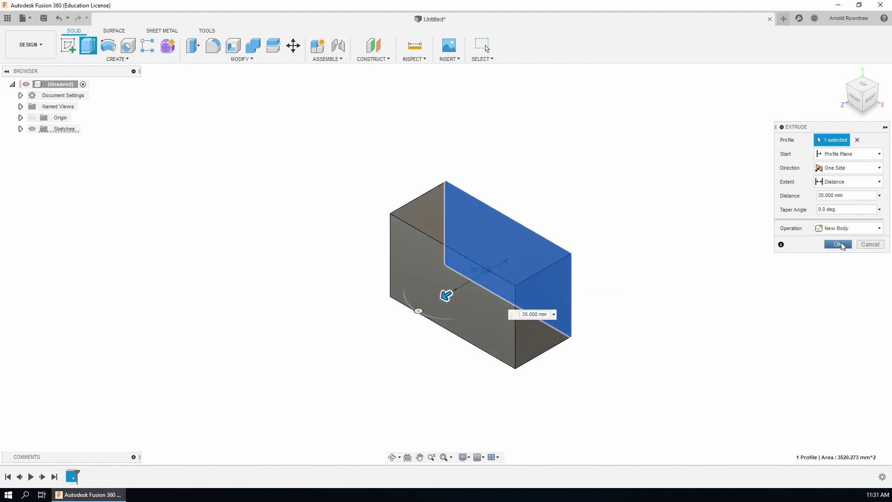
click(838, 243)
scroll(584, 327, up, 2)
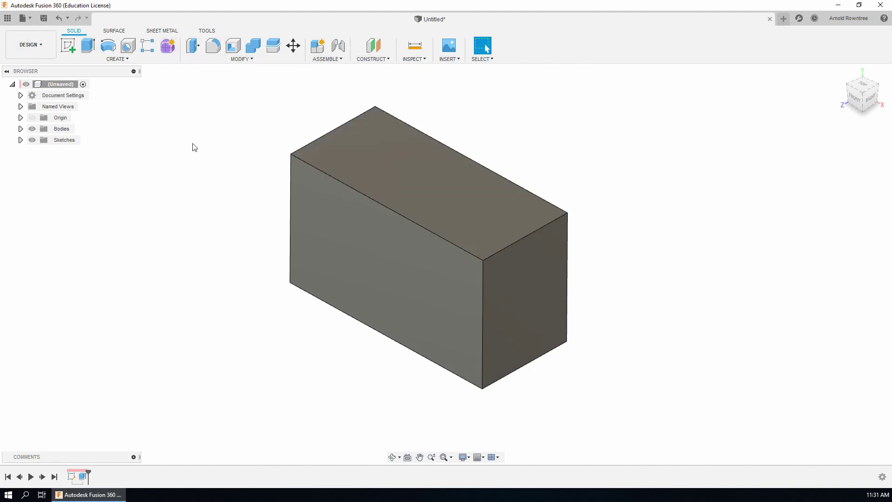
Step: Fillet the box's top-right edge with a radius of 1
click(141, 60)
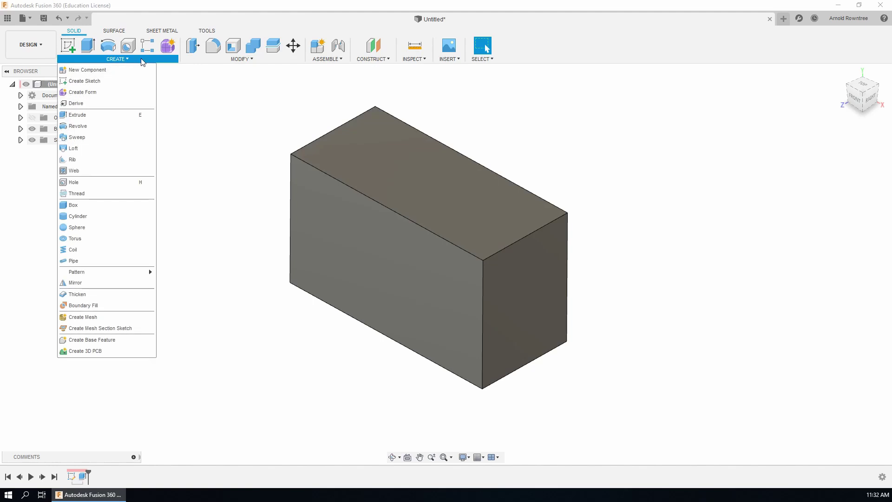
click(241, 60)
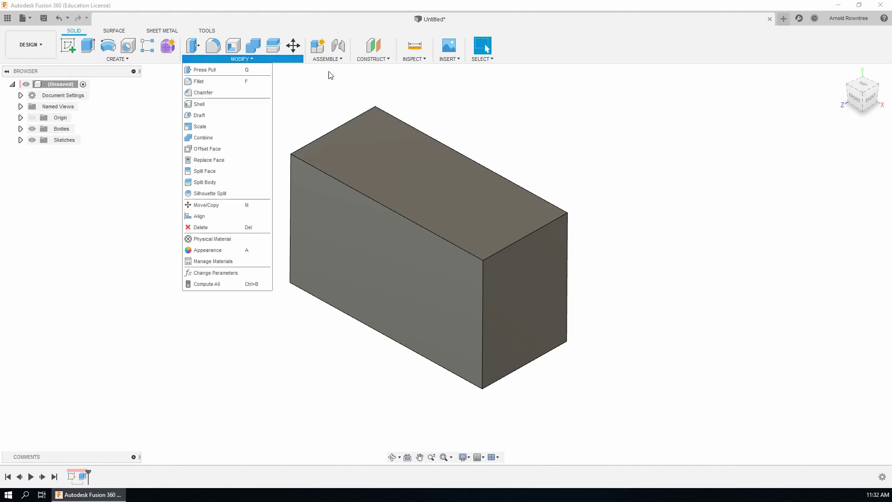
key(Escape)
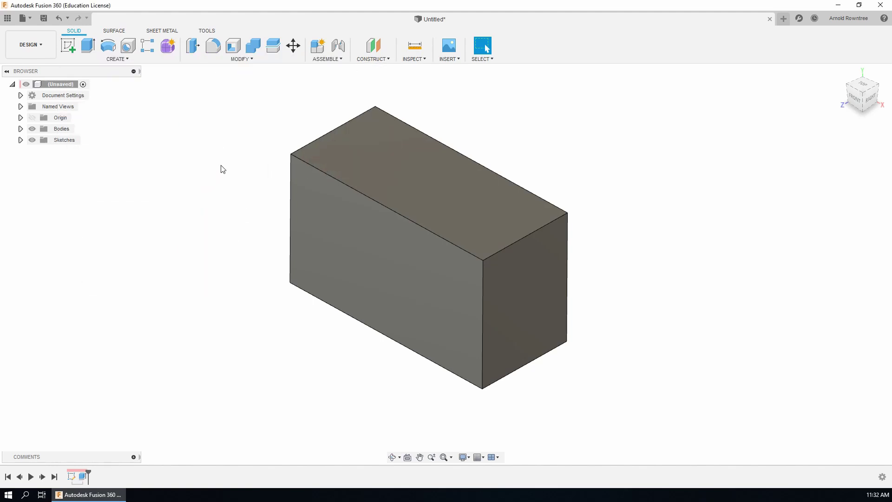
click(212, 46)
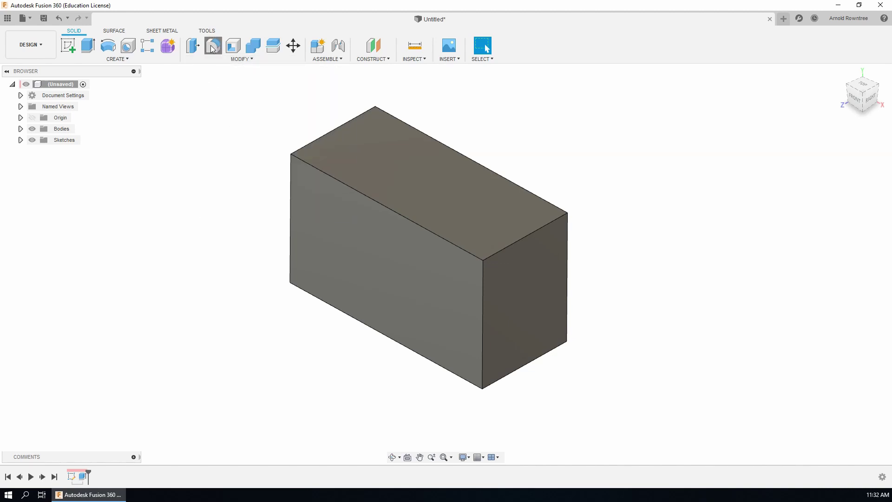
click(528, 235)
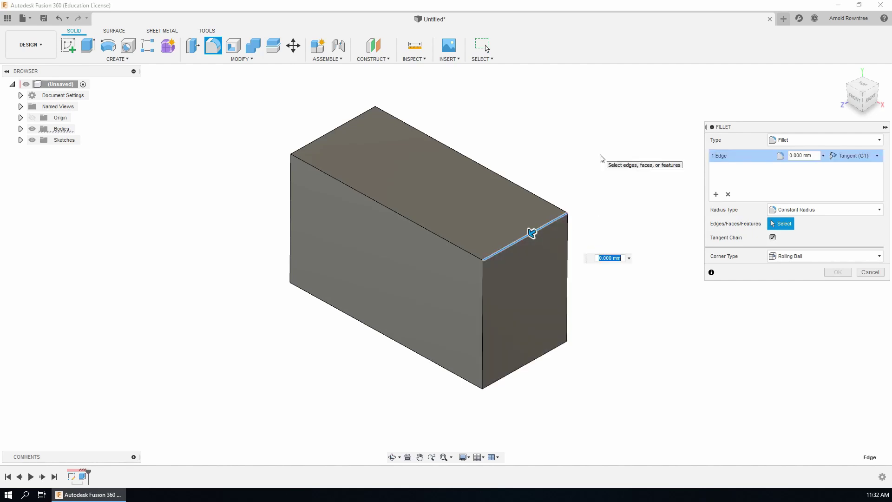
text(1)
key(Return)
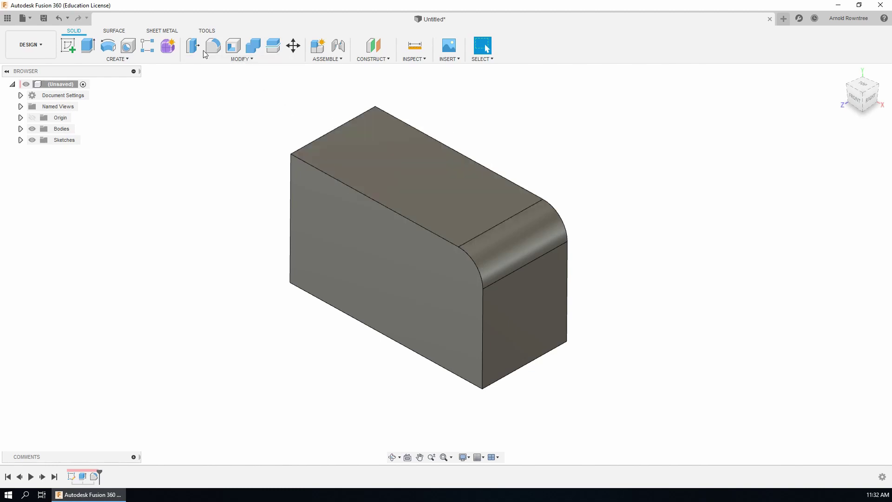
Step: Chamfer the box's top-left edge at an equal 5 mm distance
click(242, 60)
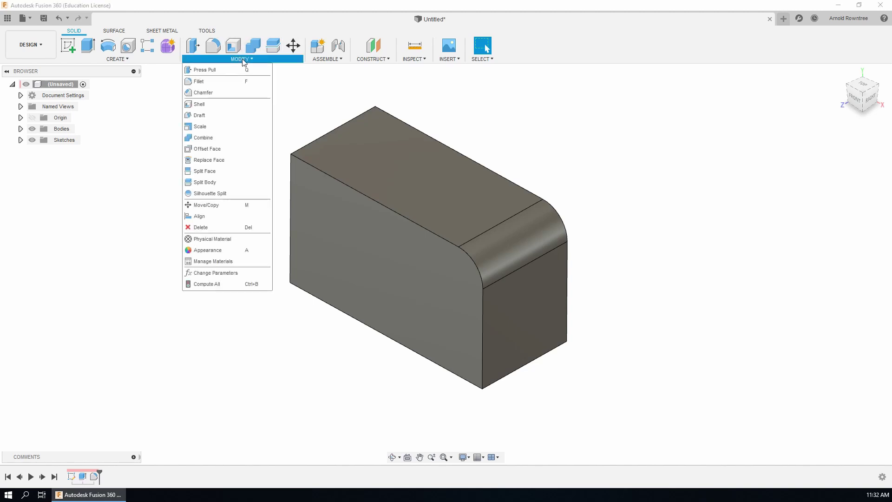
click(210, 93)
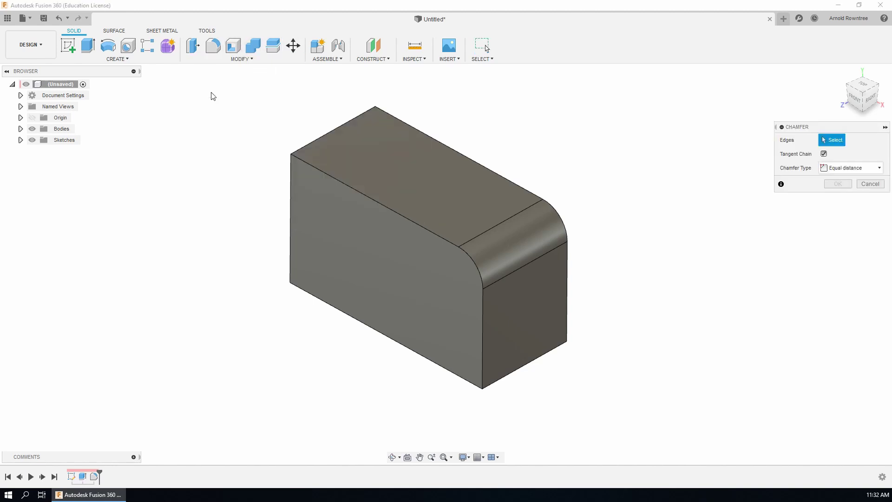
click(371, 200)
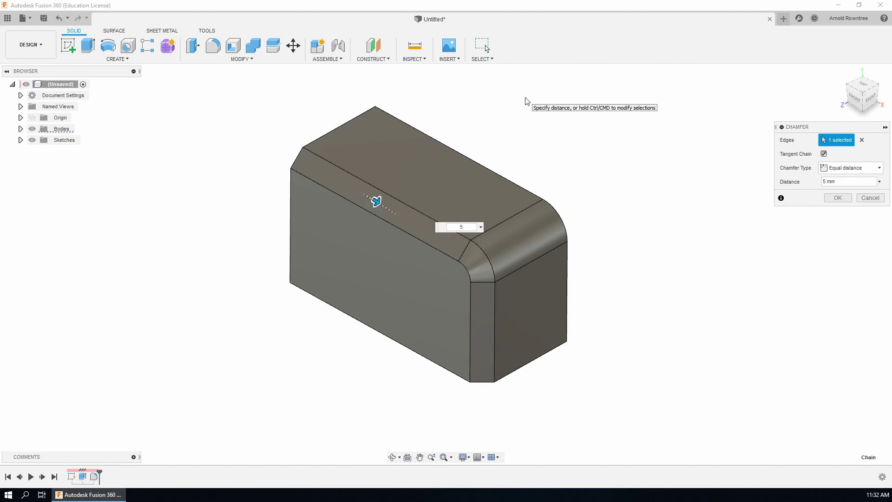
key(Return)
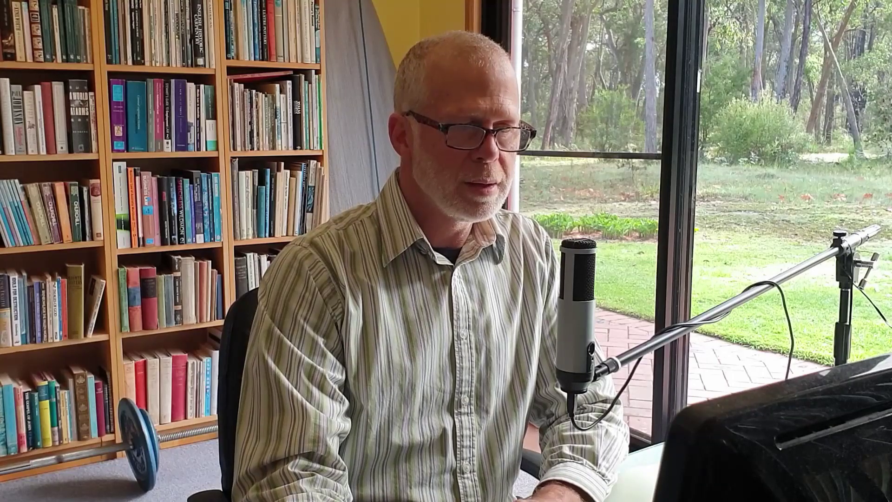